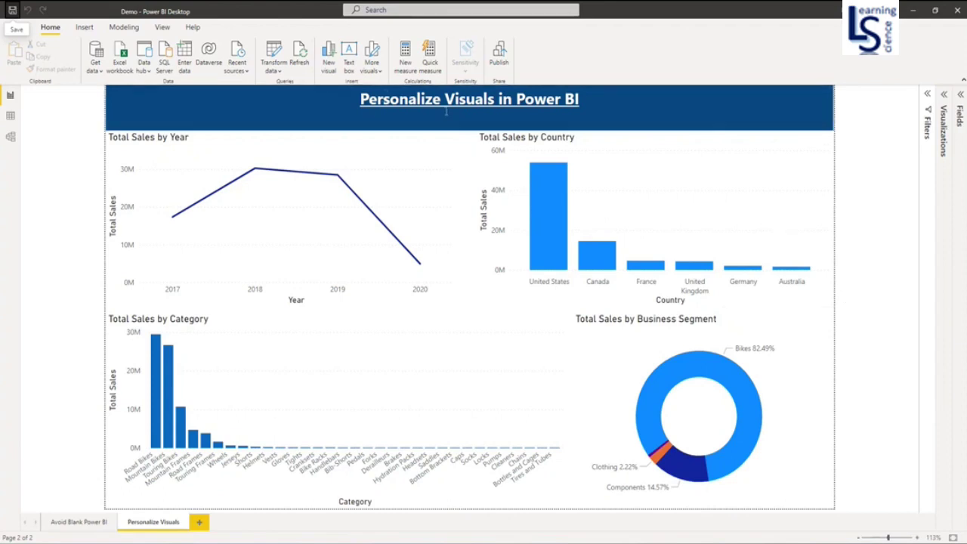
Turn on 'Allow report readers to personalize visuals' in the current file's Report settings.
left_click(15, 28)
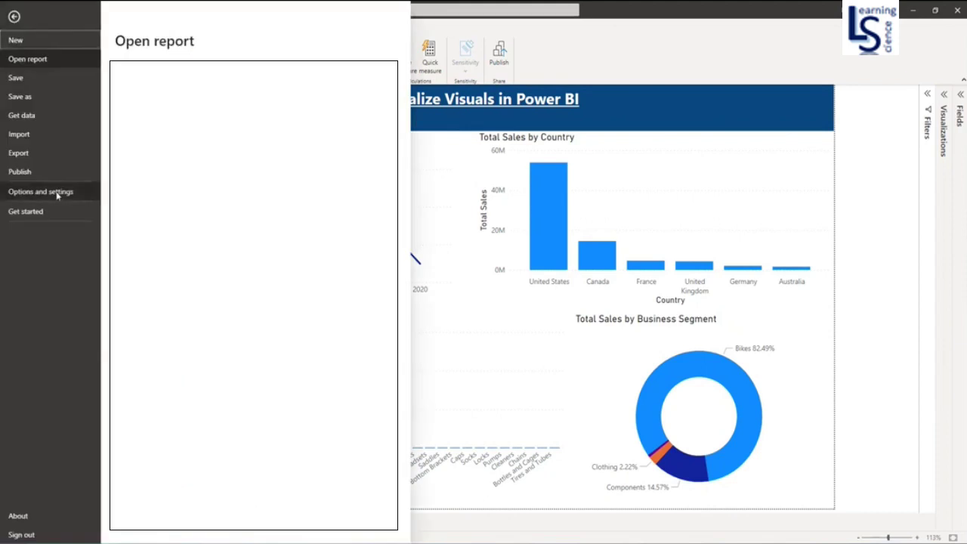
left_click(57, 195)
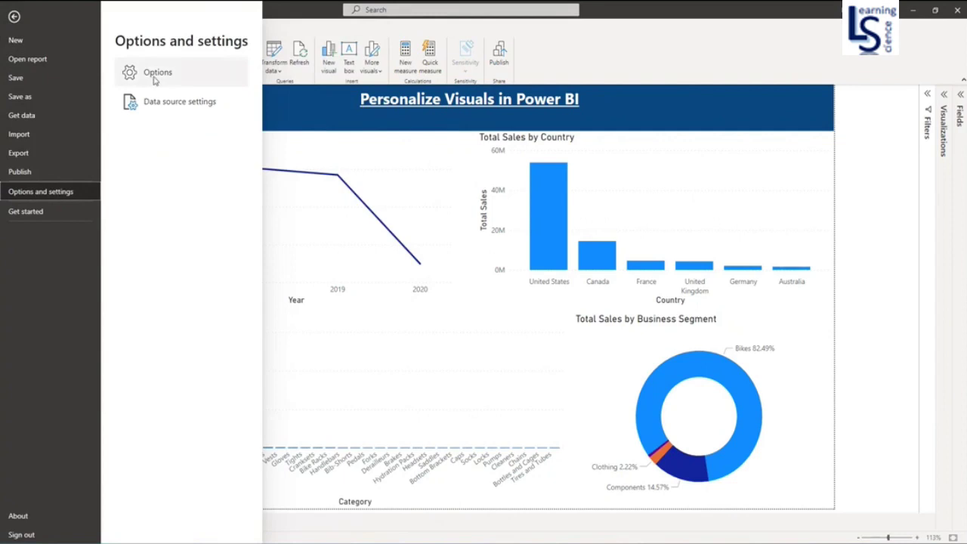
left_click(155, 81)
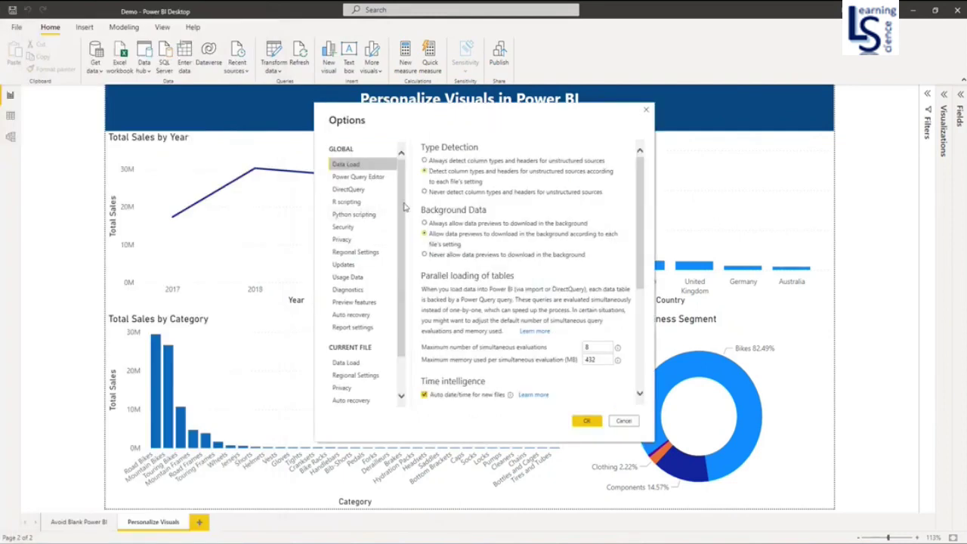
scroll(403, 226, "down", 1)
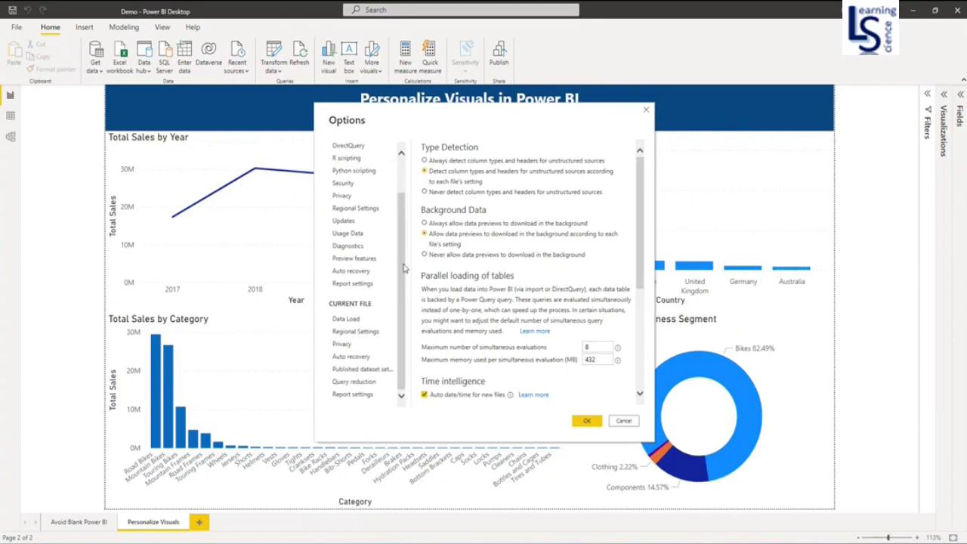
left_click(352, 395)
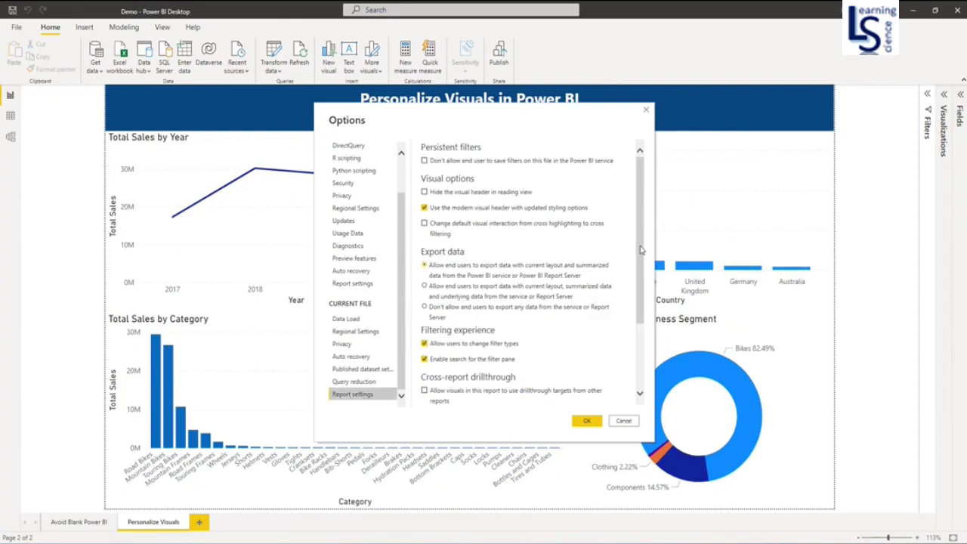
left_click_drag(641, 250, 649, 322)
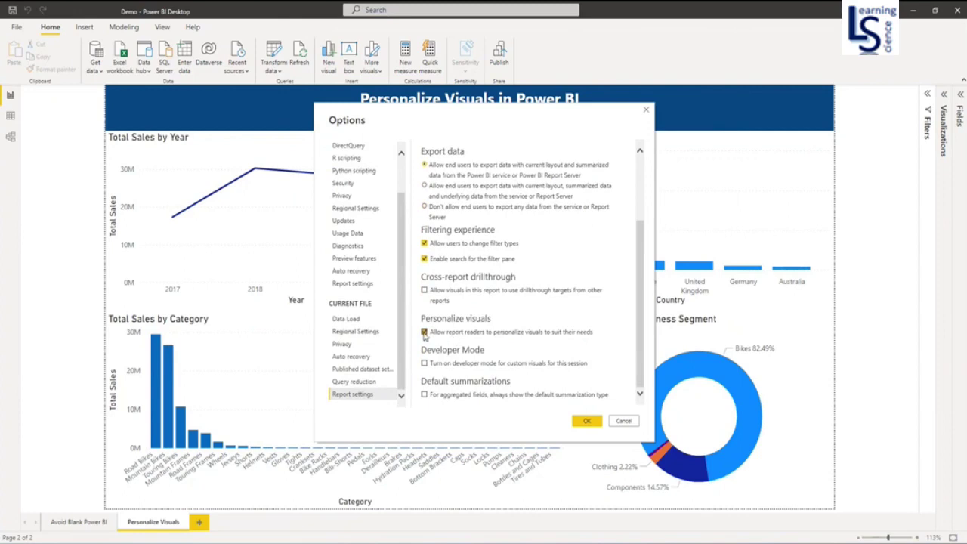
Apply the option, confirm the Total Sales by Year chart shows the personalize icon, and save.
left_click(586, 421)
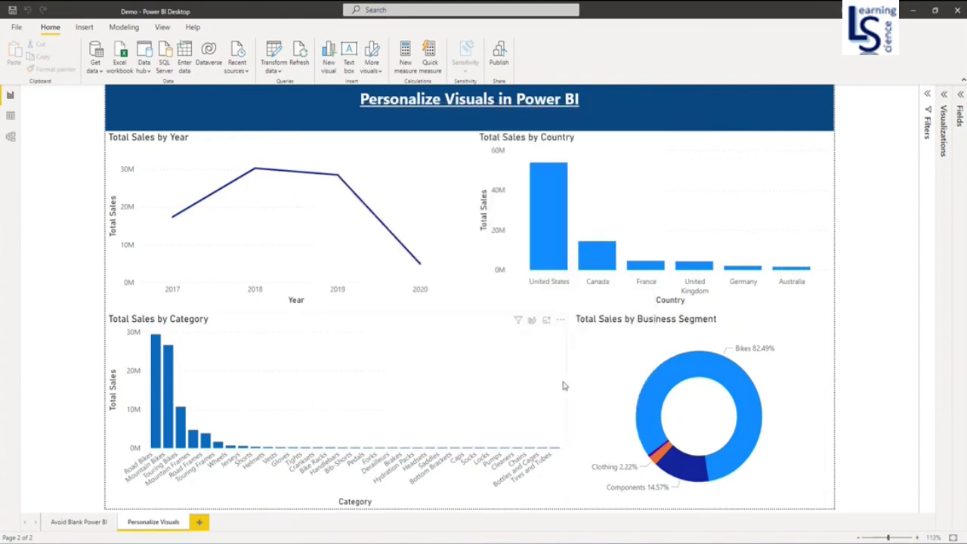
left_click(445, 259)
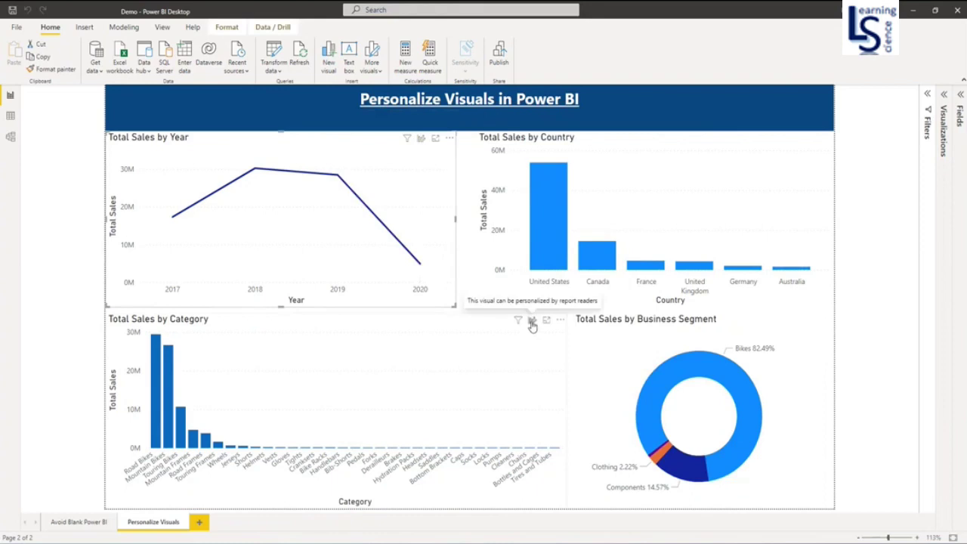
left_click(845, 312)
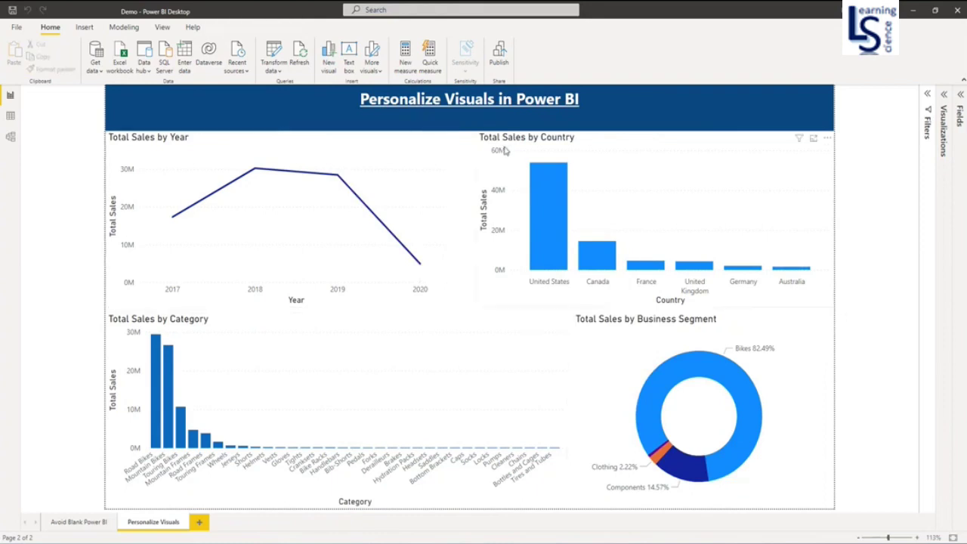
left_click(13, 10)
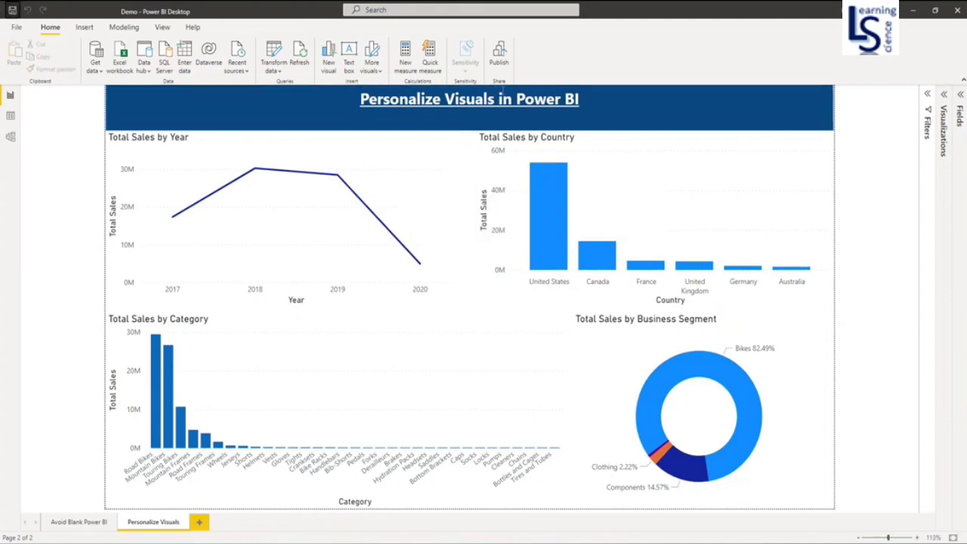
Publish the Demo report to My workspace, replacing the existing Demo dataset.
left_click(505, 68)
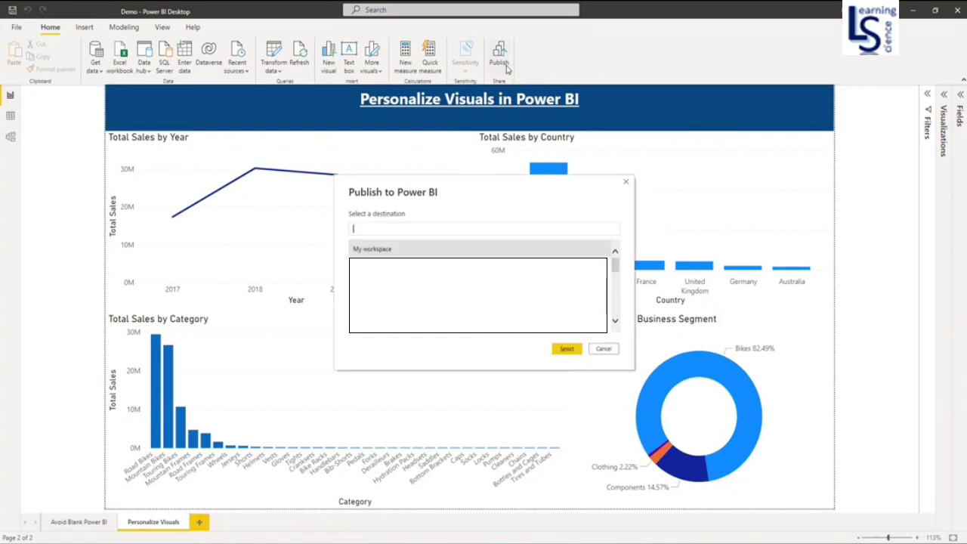
left_click(567, 349)
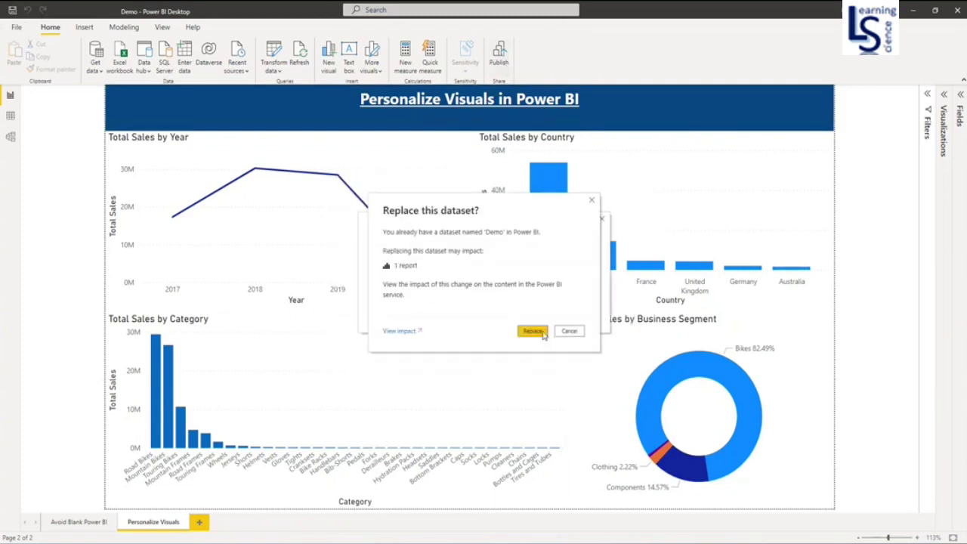
left_click(543, 333)
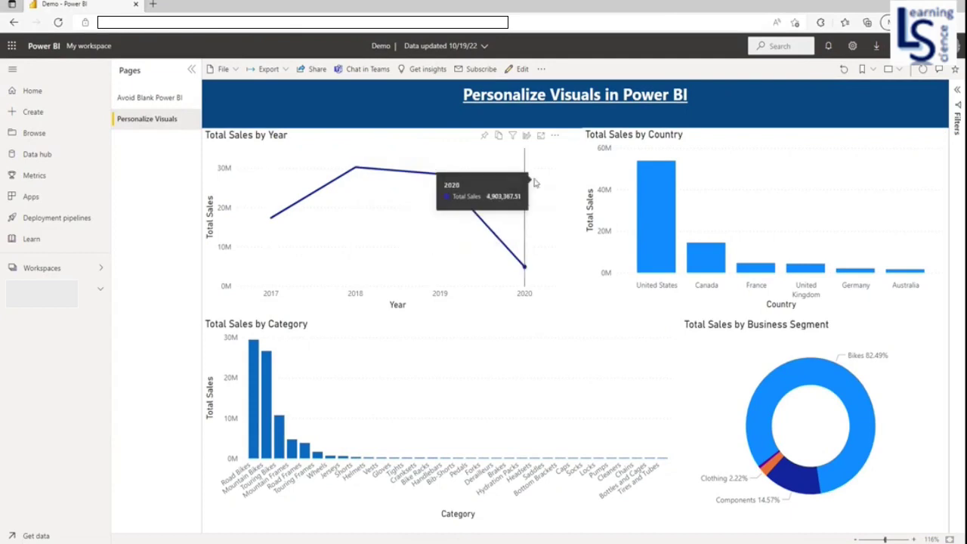
Open Personalize options for the Total Sales by Year line chart.
left_click(527, 137)
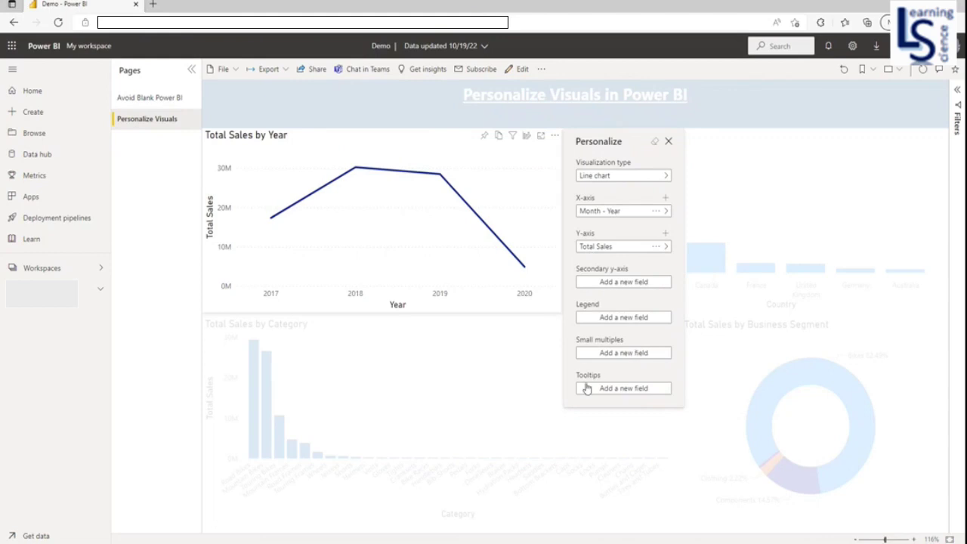
Switch Total Sales by Year to a clustered column chart, then reset it to its original line chart.
left_click(665, 176)
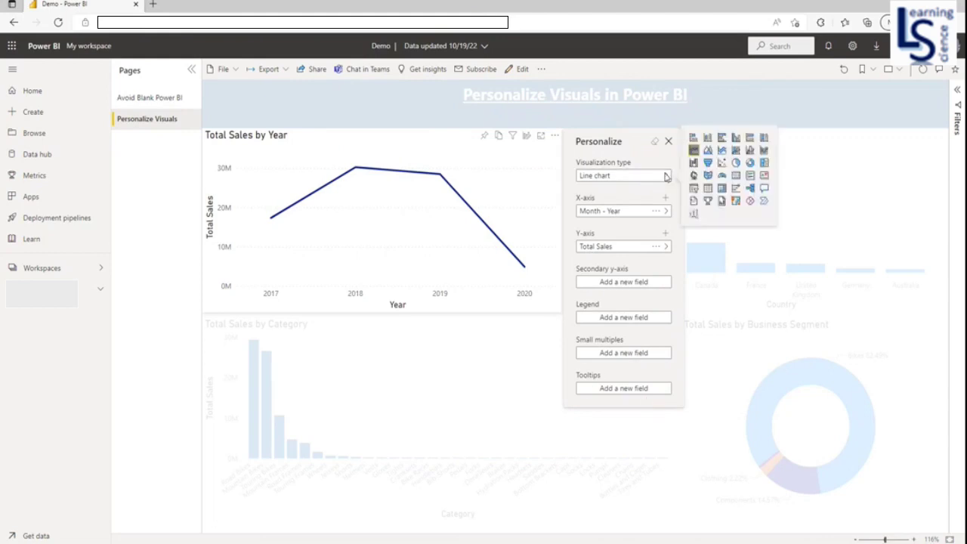
left_click(736, 139)
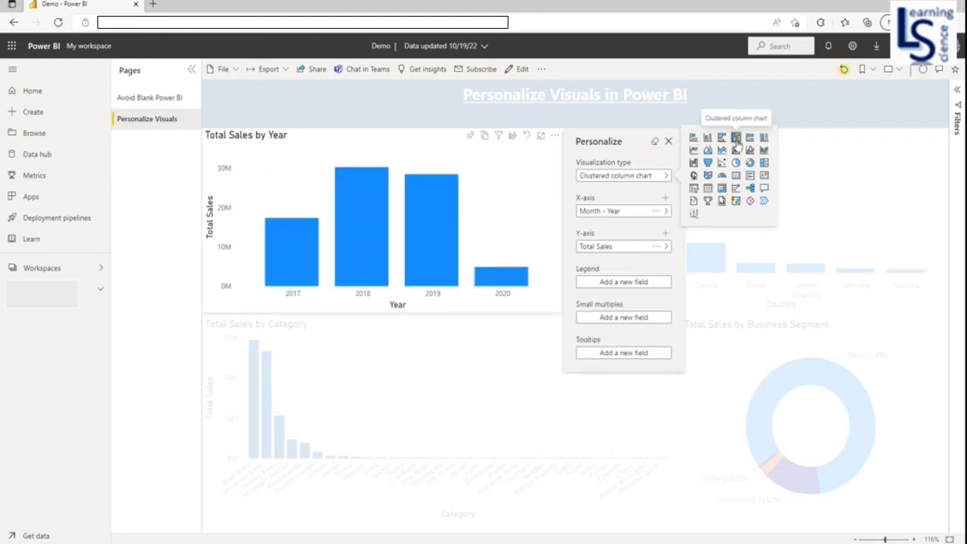
left_click(670, 142)
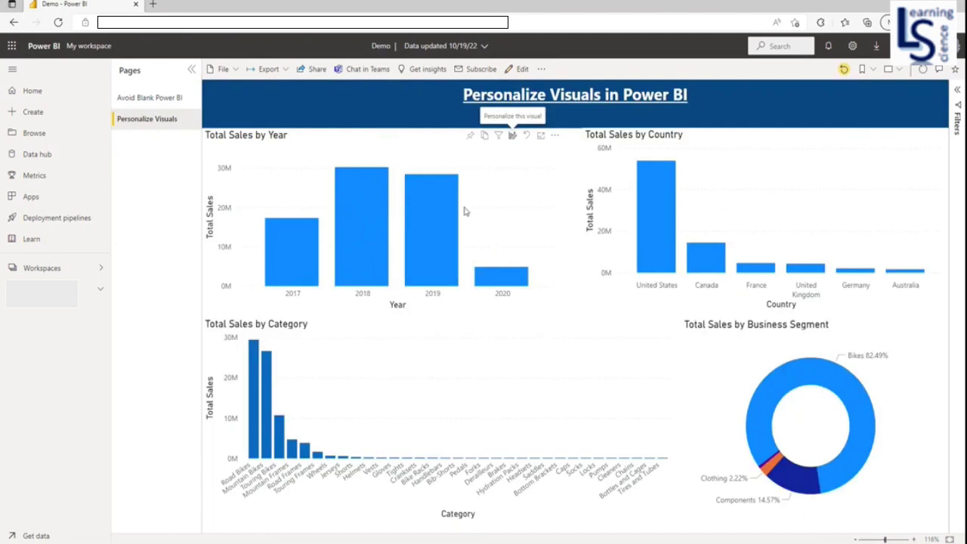
left_click(526, 138)
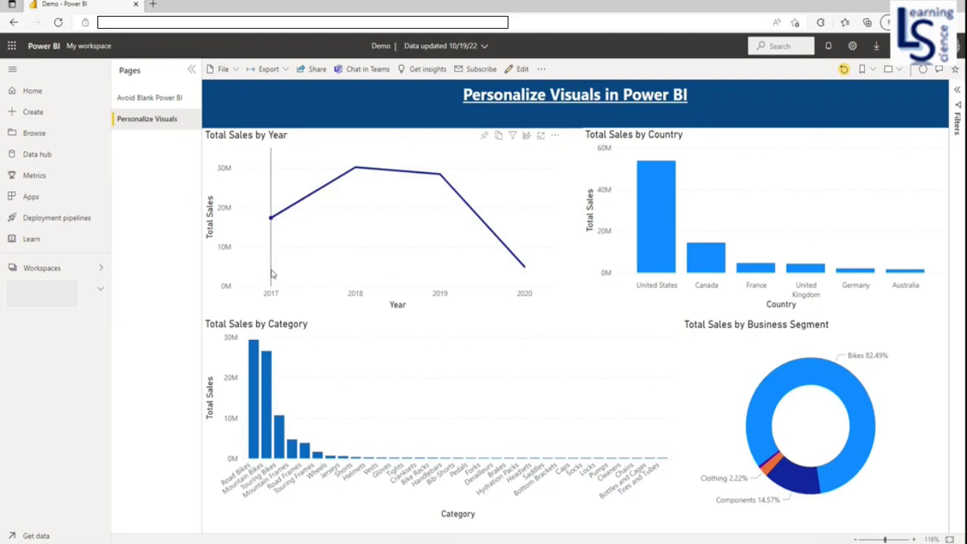
Change the Total Sales by Category chart to a stacked column chart.
mouse_move(507, 266)
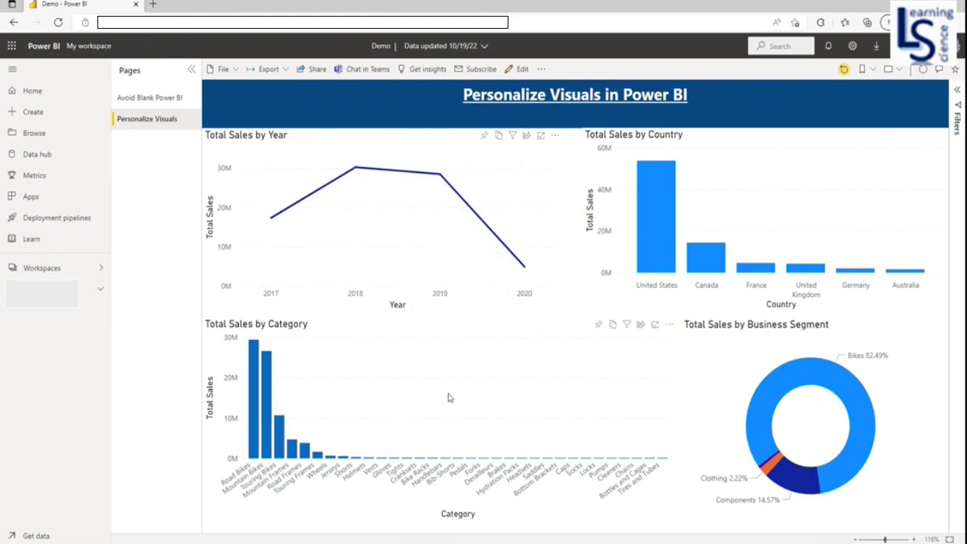
left_click(640, 326)
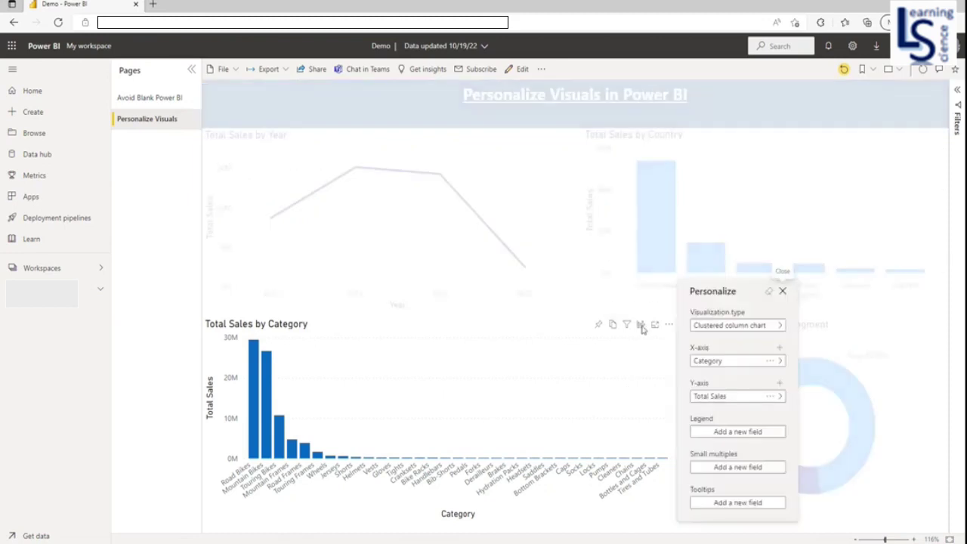
left_click(780, 326)
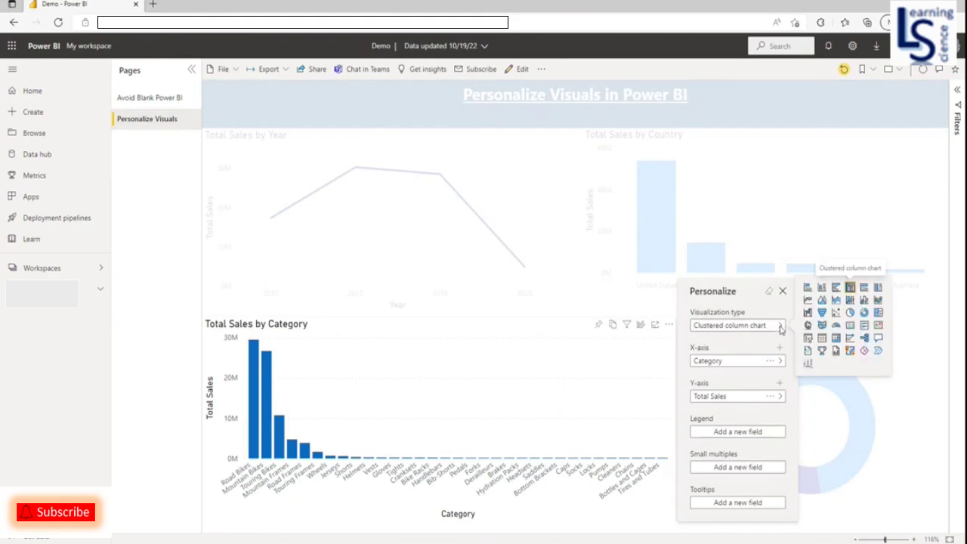
left_click(823, 290)
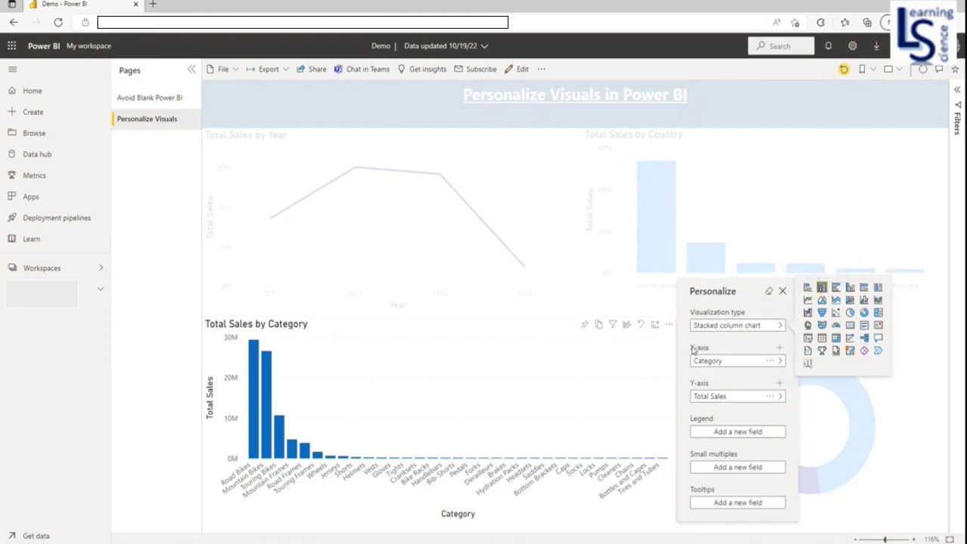
Add TrainingSample2 Region to the category chart's legend and close personalization.
left_click(729, 433)
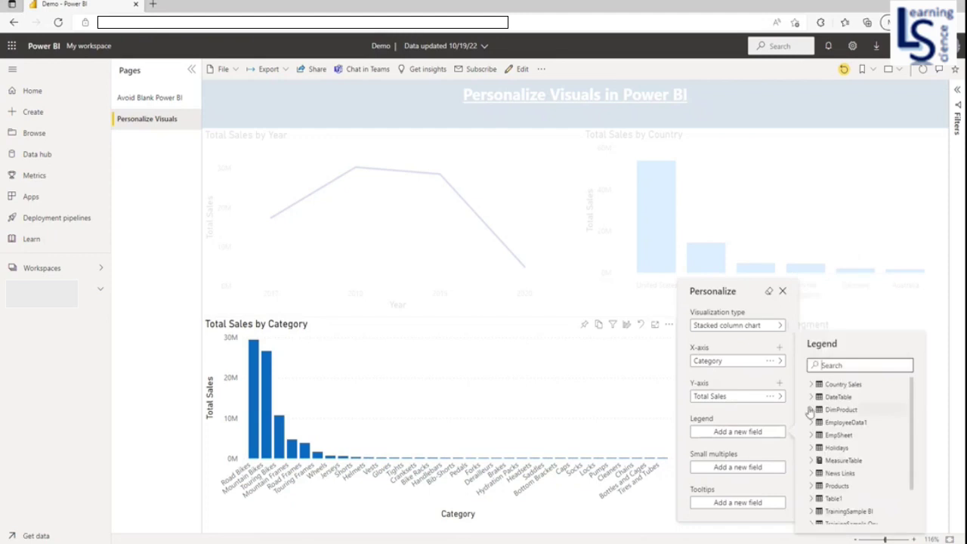
left_click_drag(915, 418, 912, 475)
left_click(811, 493)
scroll(871, 465, "down", 3)
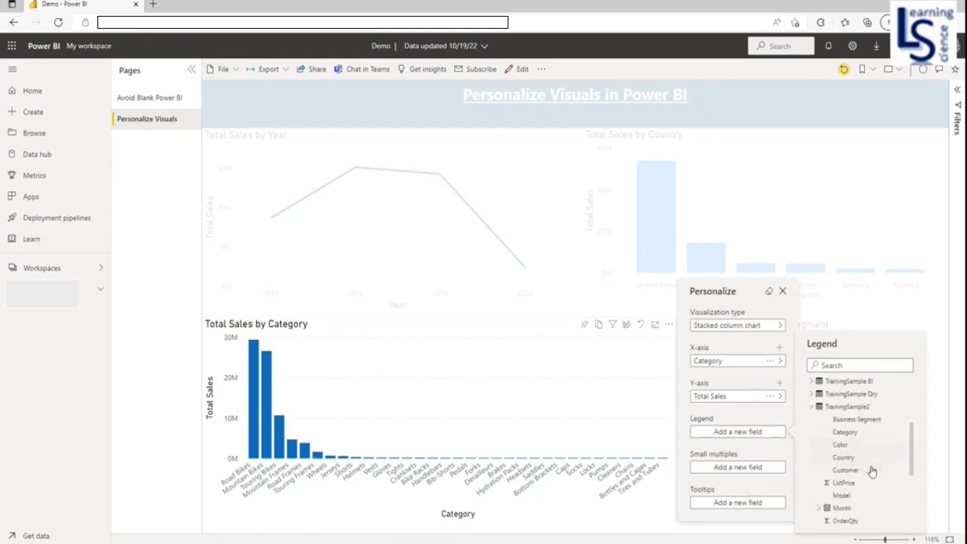
scroll(872, 468, "down", 4)
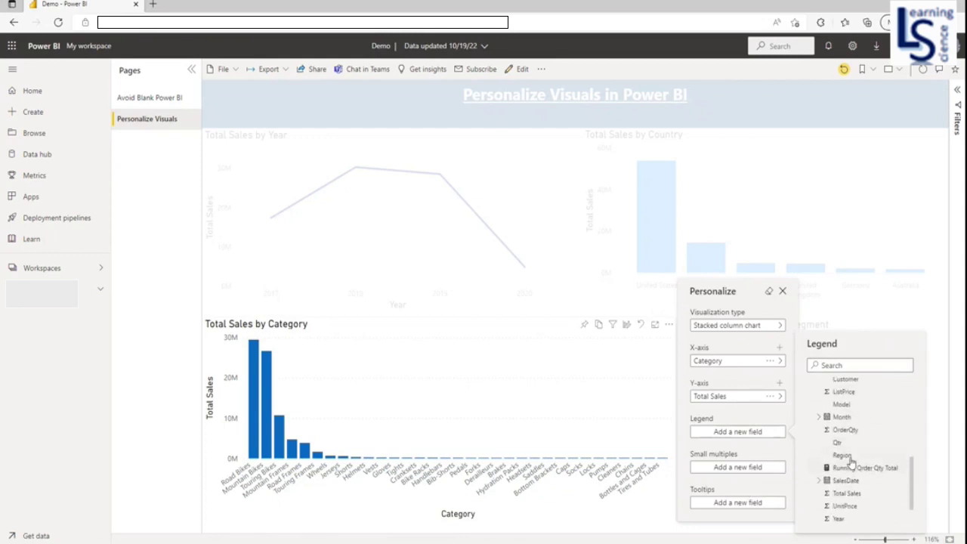
left_click(847, 460)
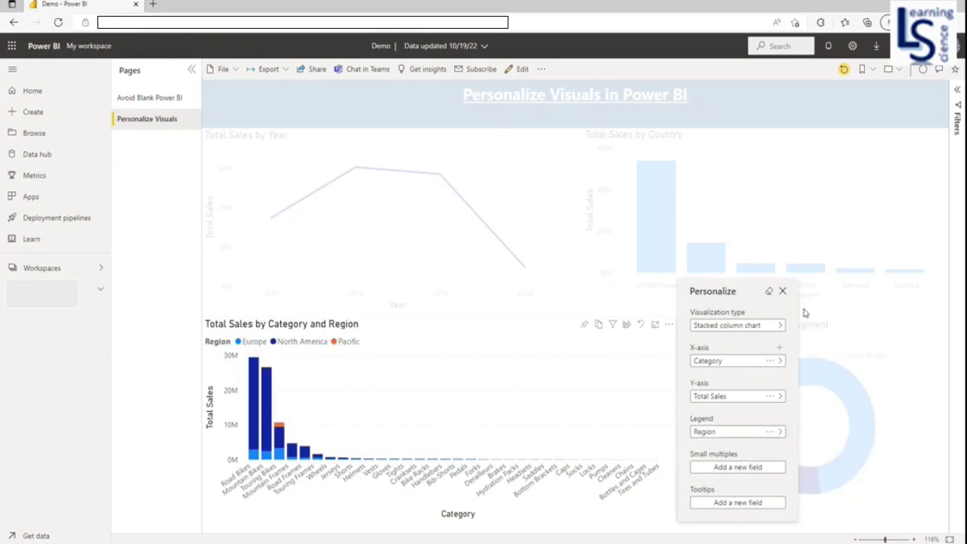
left_click(782, 292)
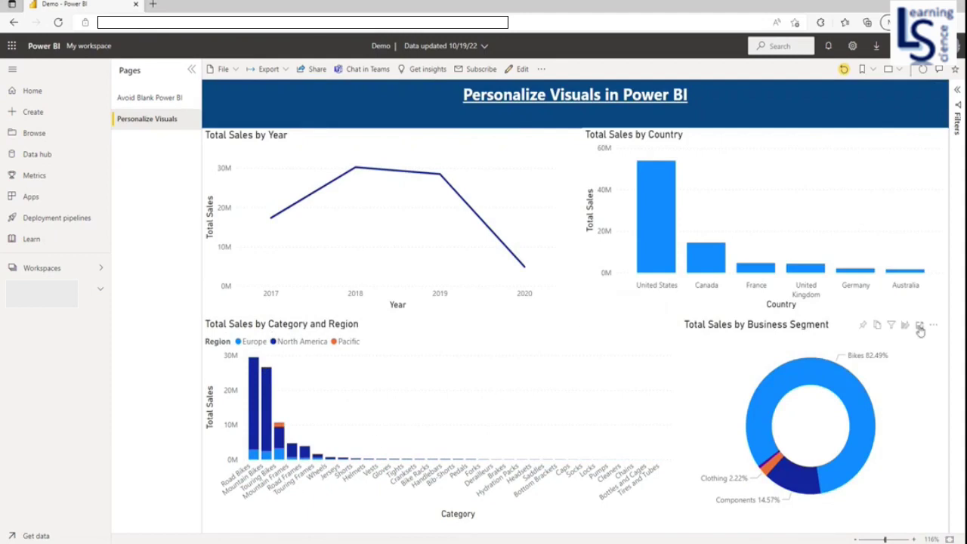
left_click(907, 327)
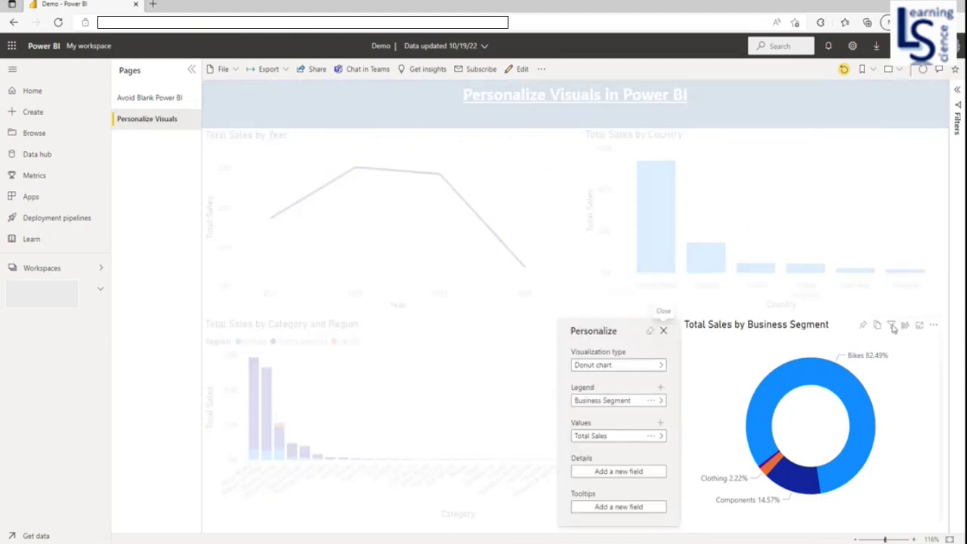
left_click(627, 365)
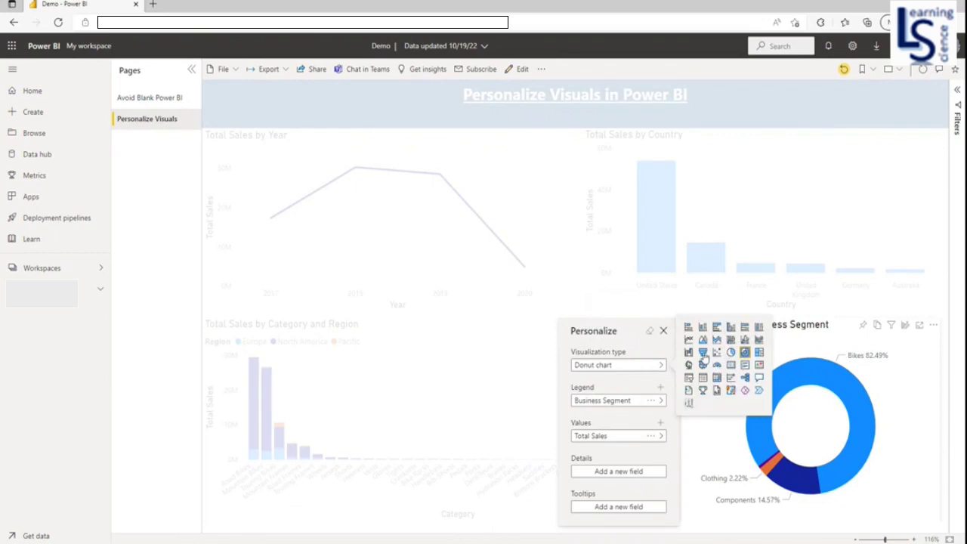
left_click(703, 354)
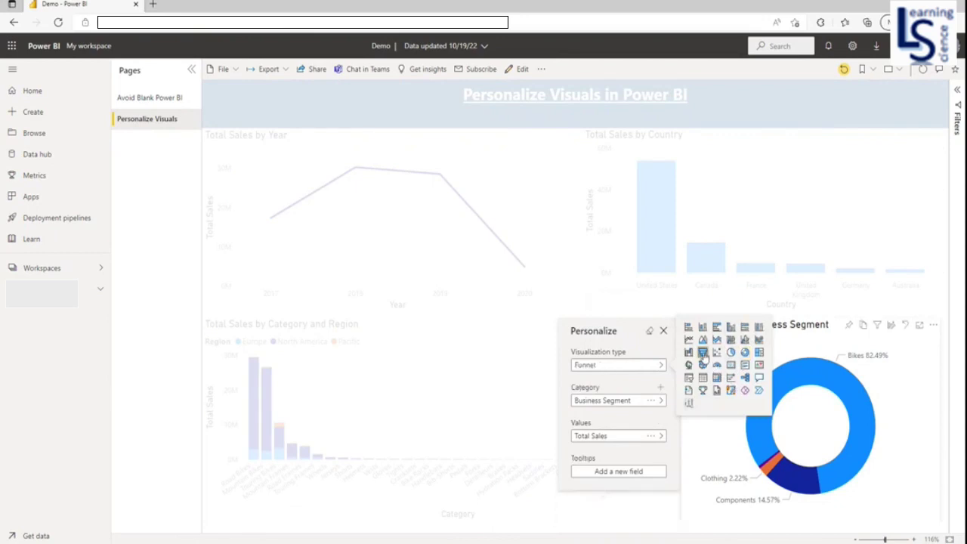
left_click(663, 332)
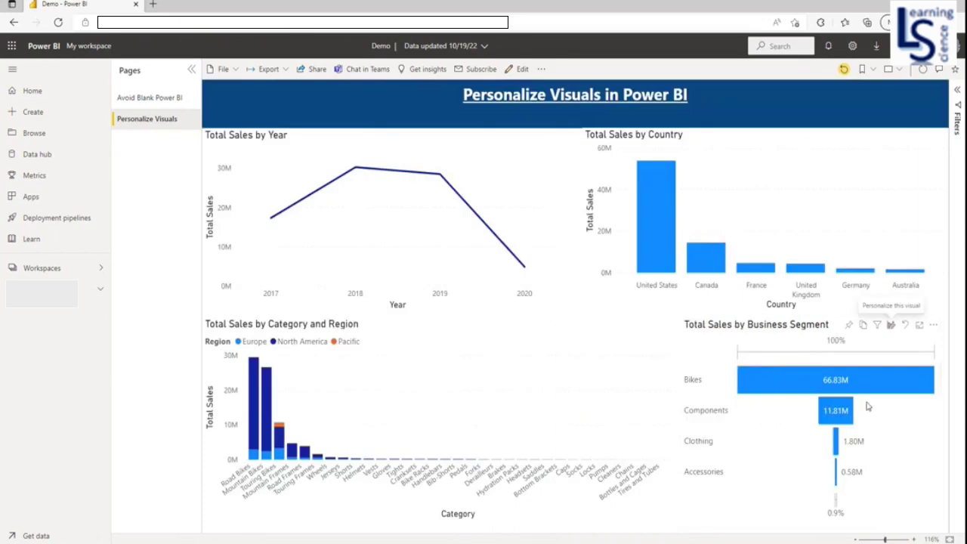
left_click(907, 331)
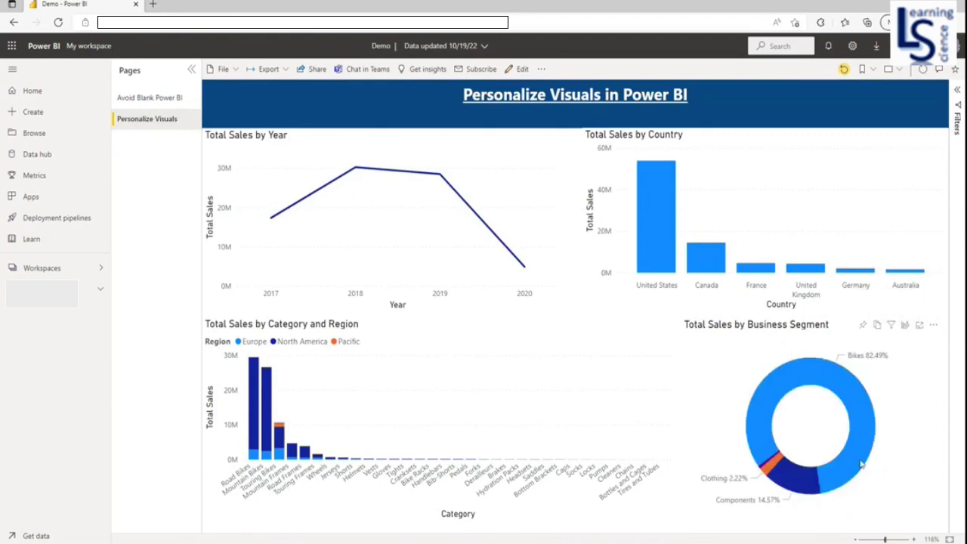